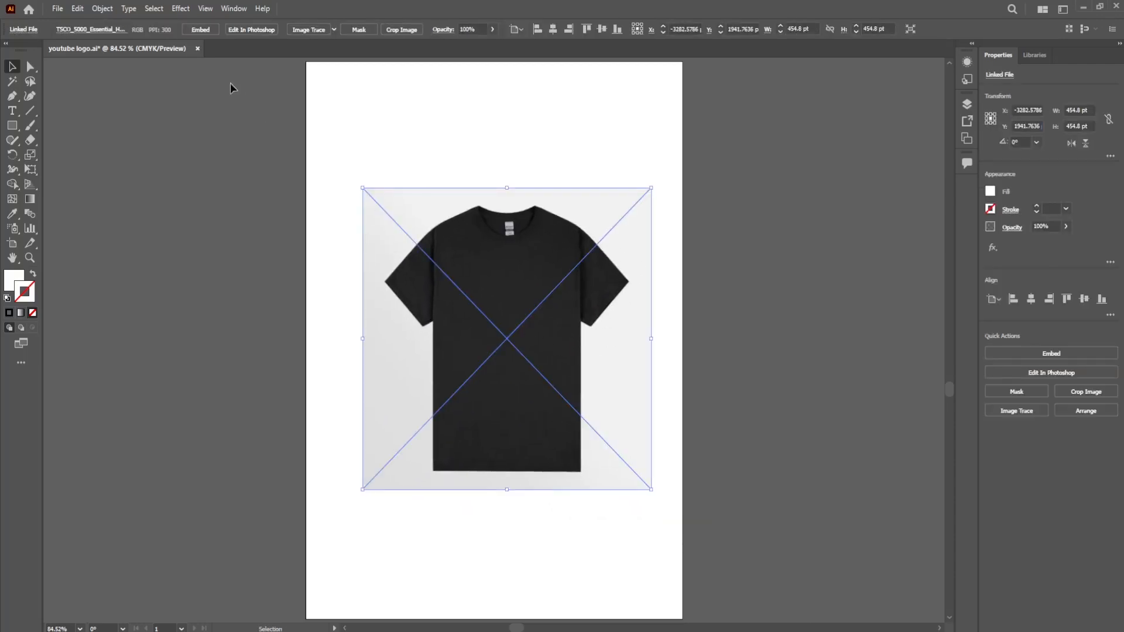
Embed the linked T-shirt photo and trace it with the default Image Trace preset.
left_click(200, 30)
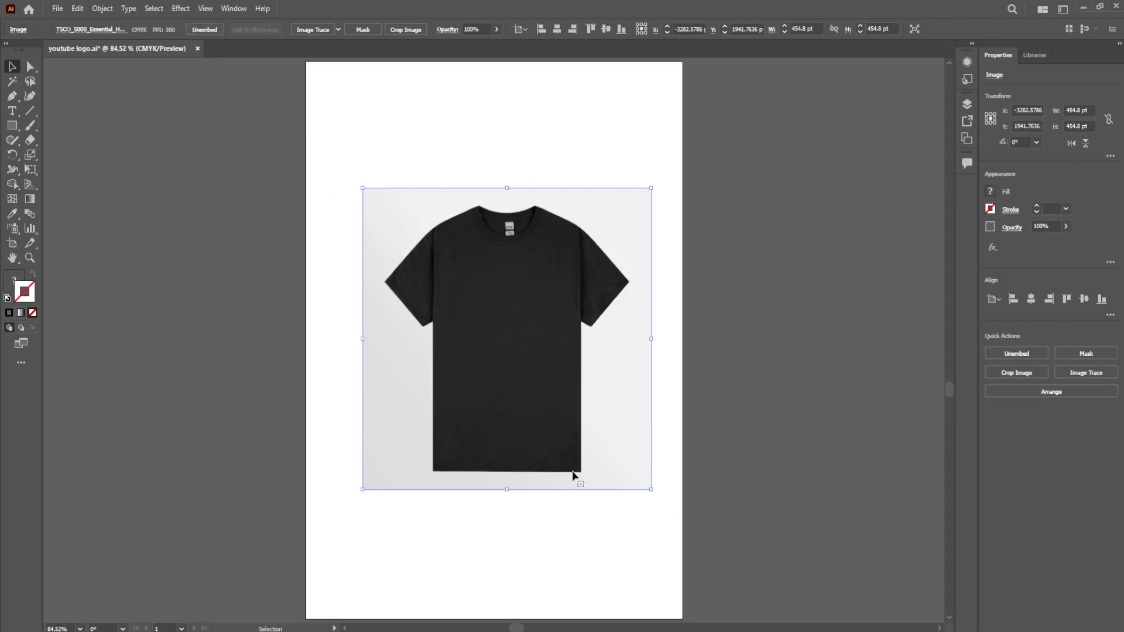
left_click_drag(539, 410, 529, 409)
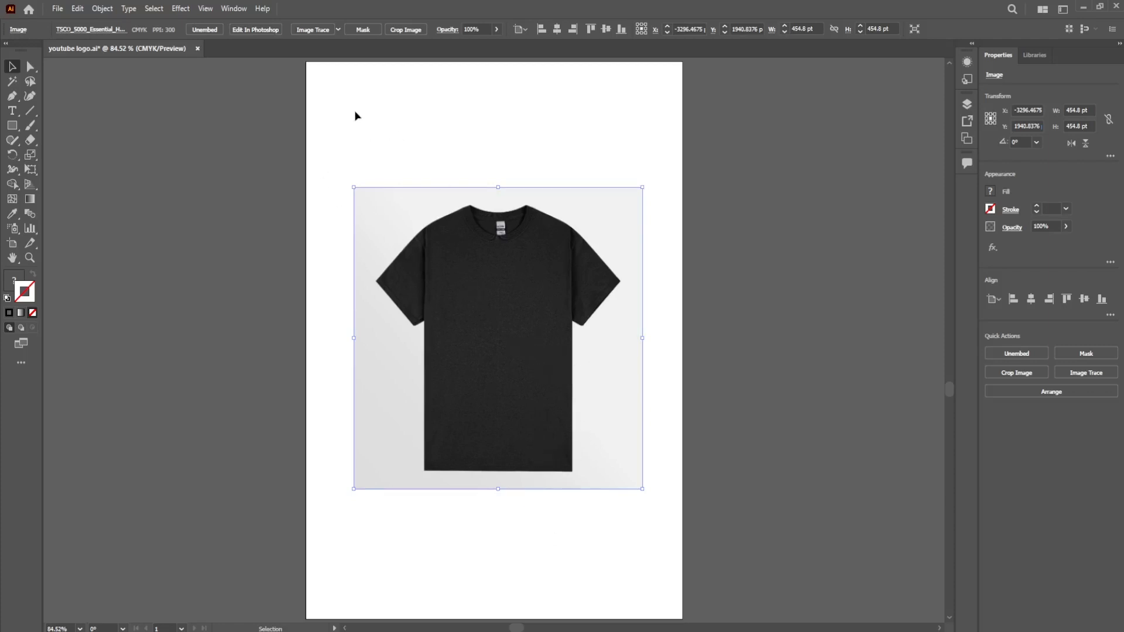
left_click(315, 34)
mouse_move(624, 384)
left_mouse_down()
mouse_move(632, 414)
mouse_move(871, 386)
mouse_move(562, 407)
mouse_move(300, 365)
mouse_move(279, 375)
mouse_move(536, 384)
mouse_move(588, 413)
left_mouse_up()
left_click_drag(527, 335, 535, 366)
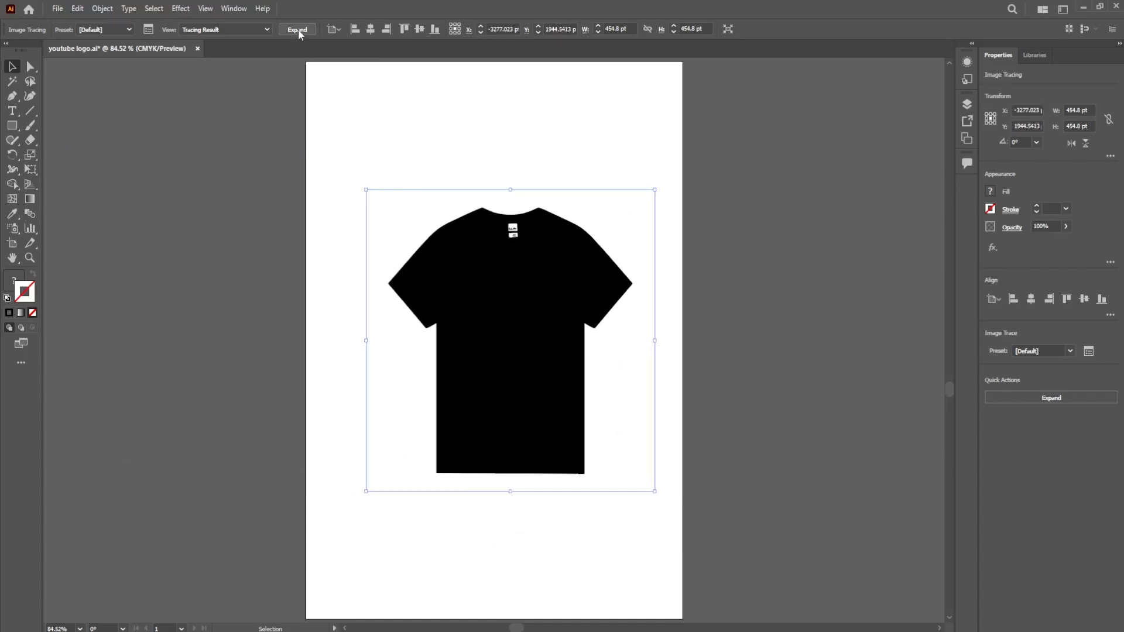
Ungroup the expanded tracing and delete the white background shape, keeping only the black shirt shape beside the artboard.
right_click(528, 310)
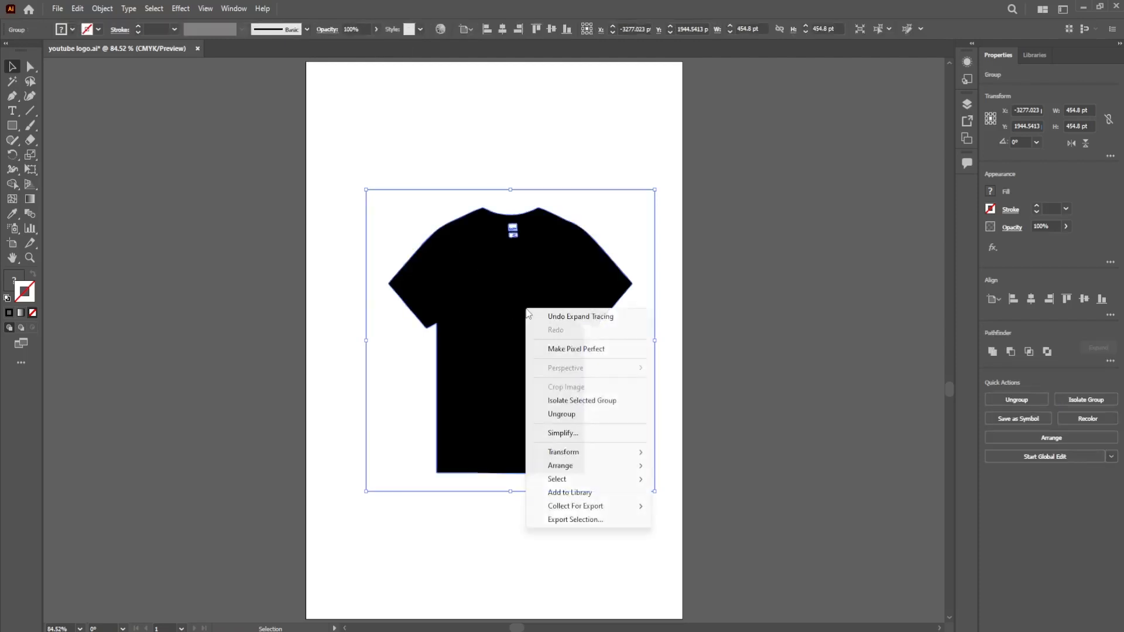
left_click(568, 414)
left_click(732, 403)
left_click_drag(527, 431, 855, 419)
left_click(854, 419)
left_click_drag(329, 205, 623, 529)
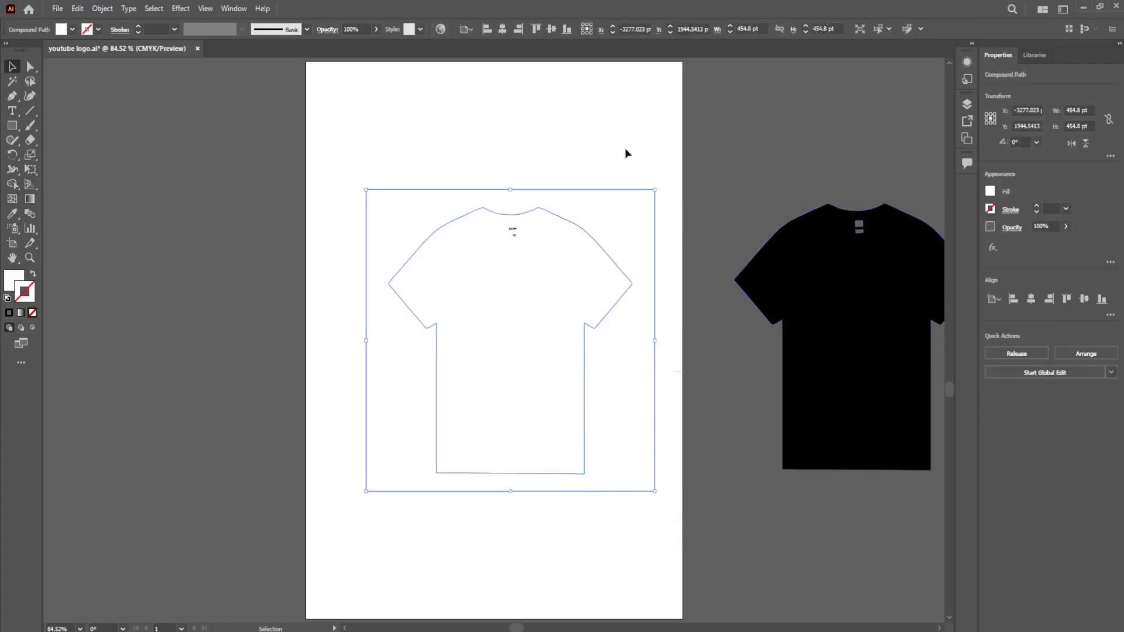
scroll(580, 395, "down", 3)
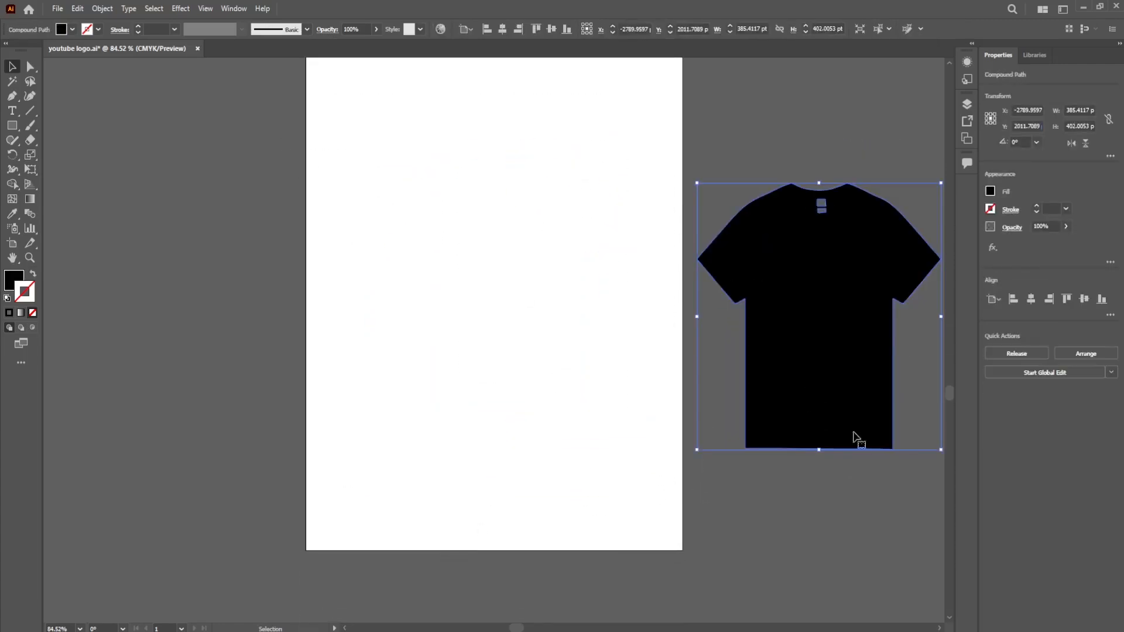
left_click_drag(813, 353, 803, 374)
Remove the shirt shape's fill and give it a near-black 070606 stroke.
left_click(8, 277)
left_click(33, 311)
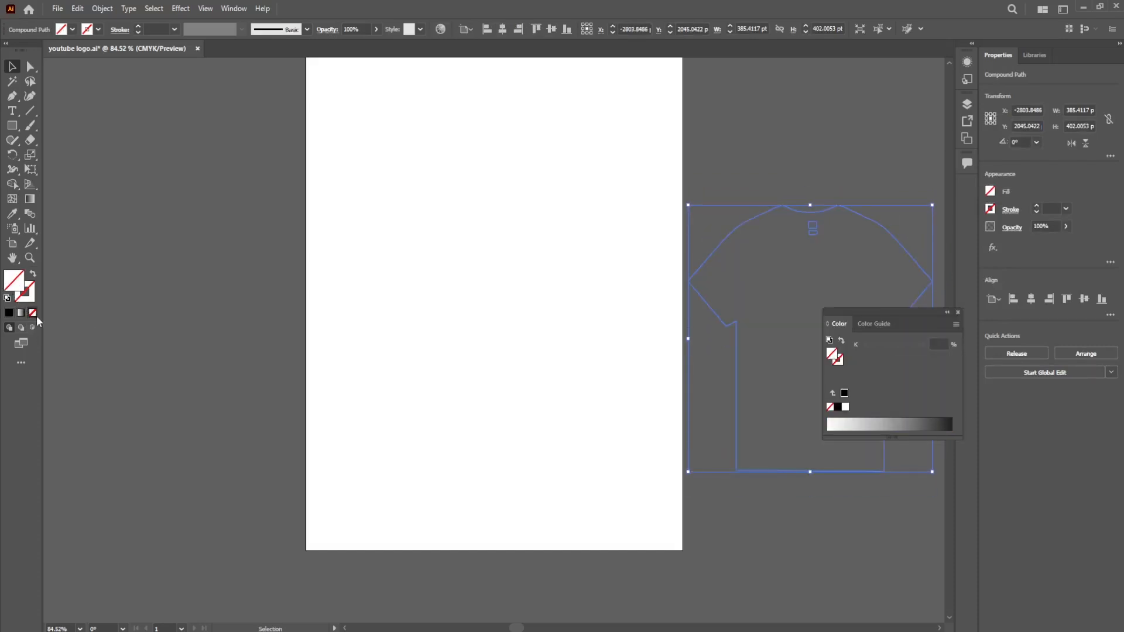
double_click(29, 298)
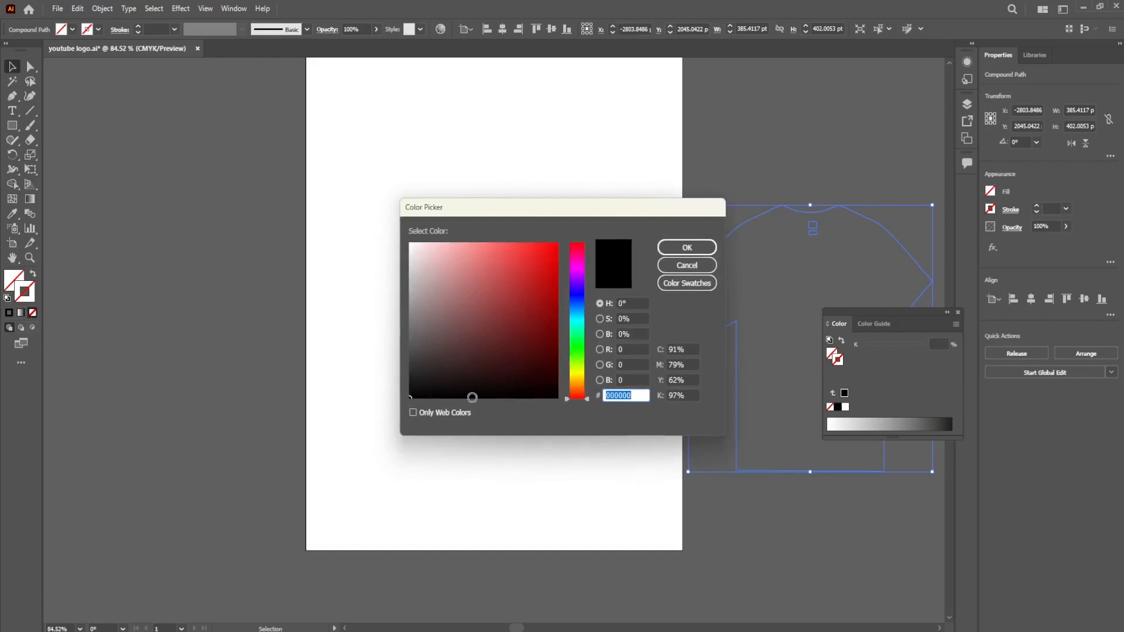
left_click(420, 395)
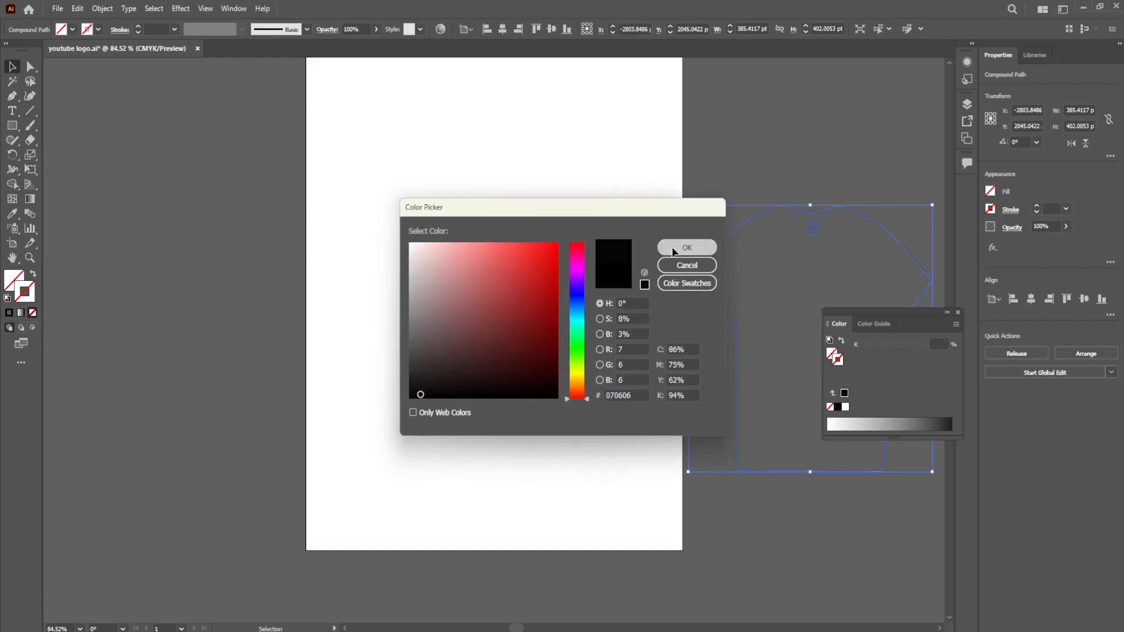
left_click(684, 248)
Move the outlined shirt onto the artboard and delete it.
left_click(868, 133)
left_click_drag(886, 236, 619, 250)
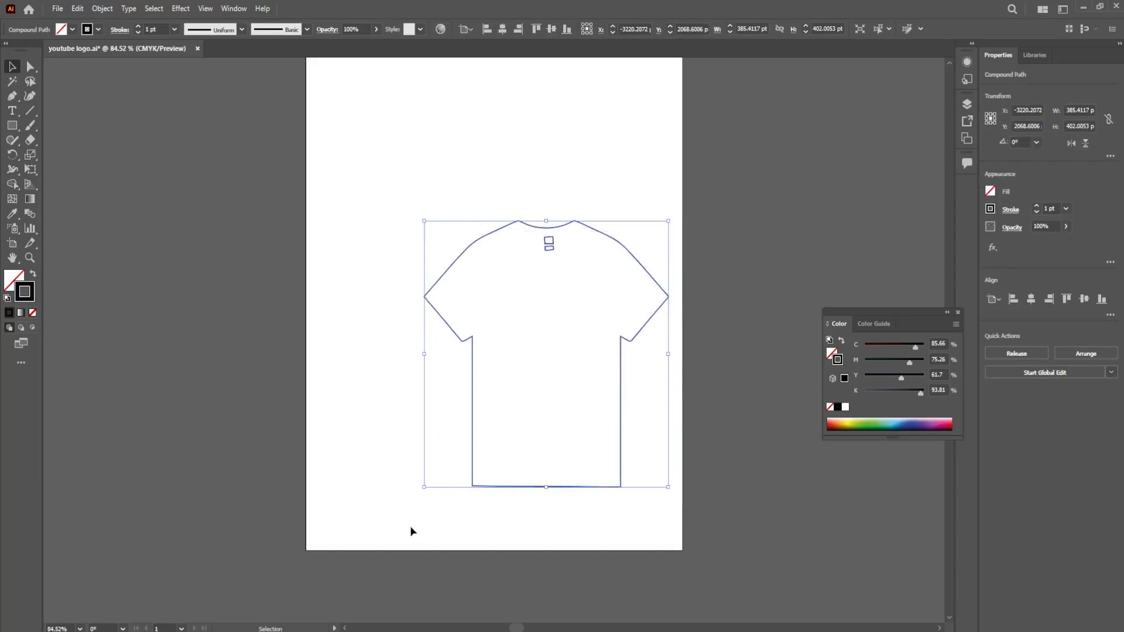
left_click(457, 528)
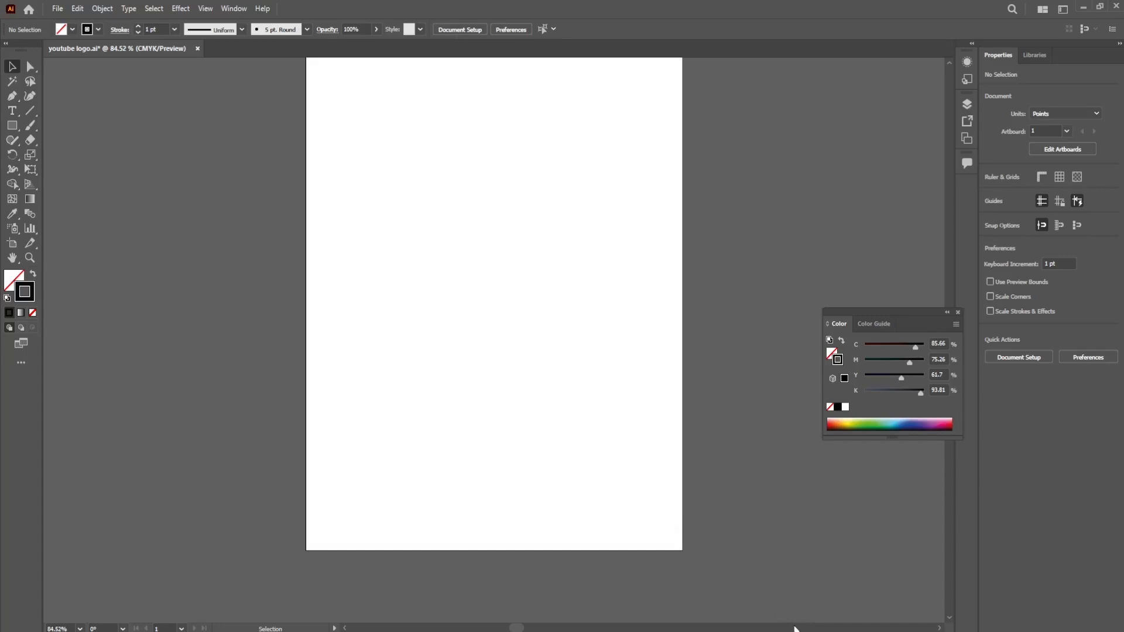
Switch to Photoshop, create a 900 x 900 px white RGB document and open TSCO_5000_Essential_Heavy_Tee_black.jpg in its own tab.
mouse_move(795, 629)
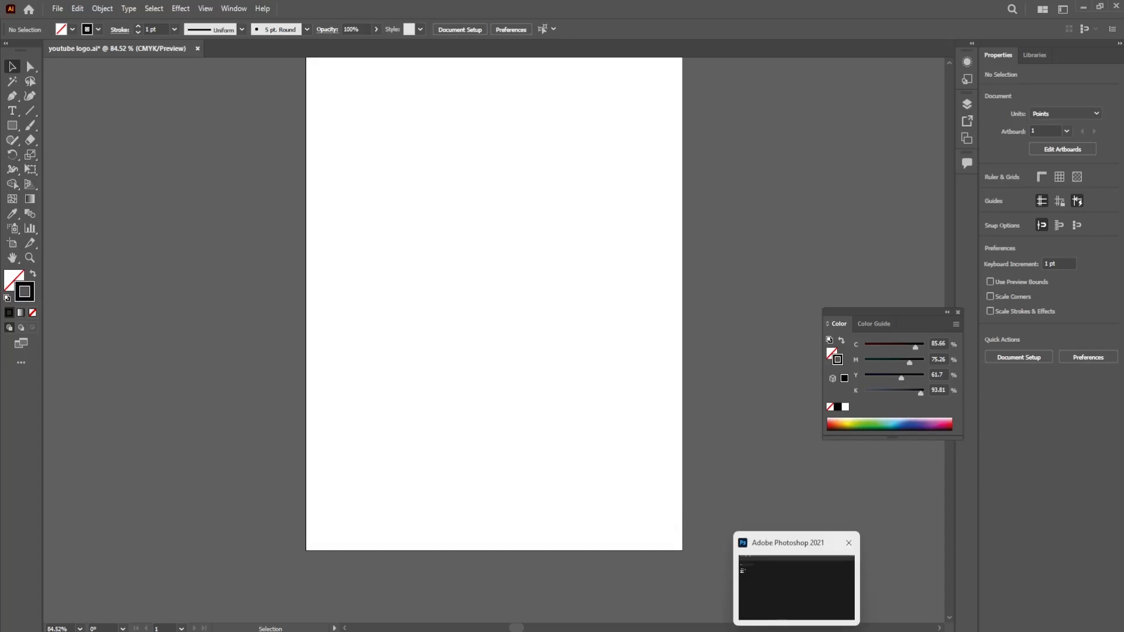
left_click(796, 585)
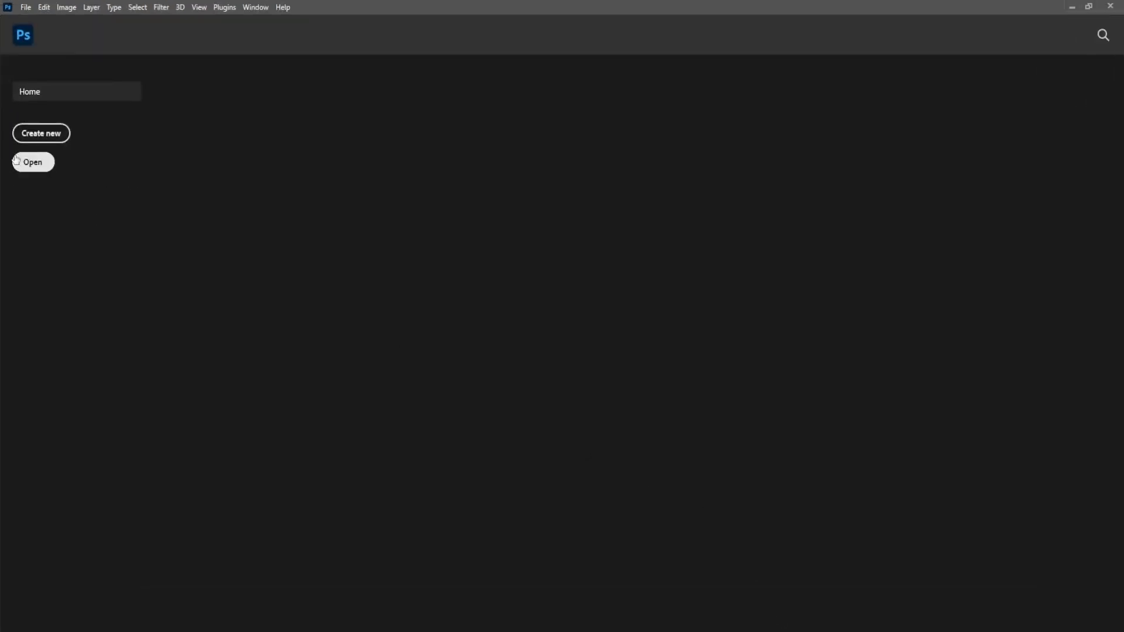
left_click(41, 134)
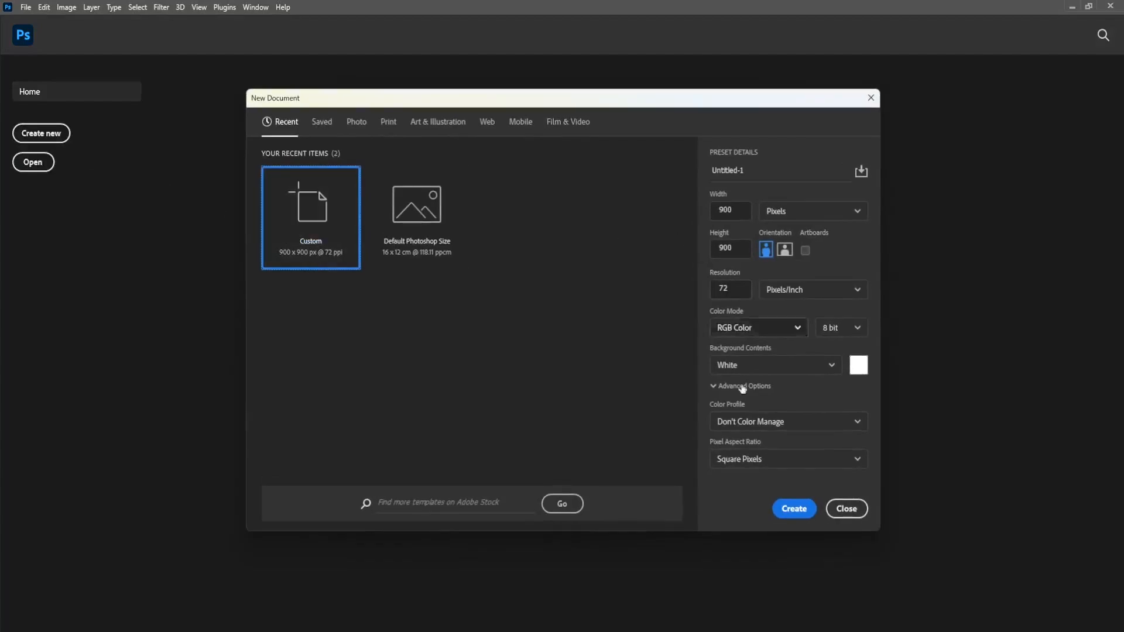
left_click(794, 508)
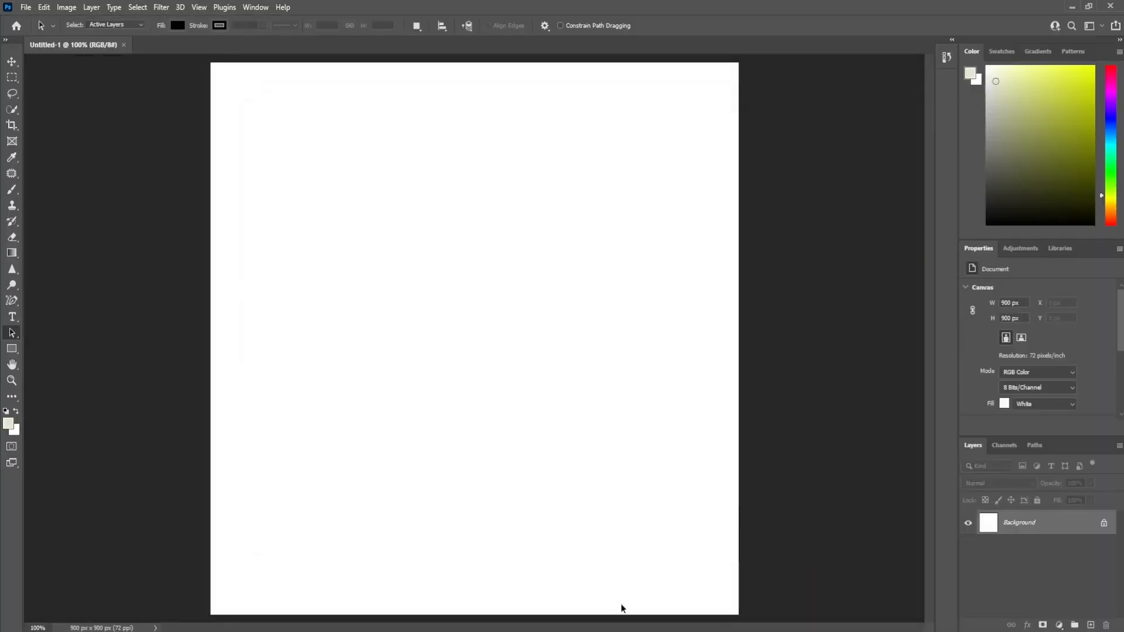
key("alt+Tab")
left_click_drag(148, 297, 361, 45)
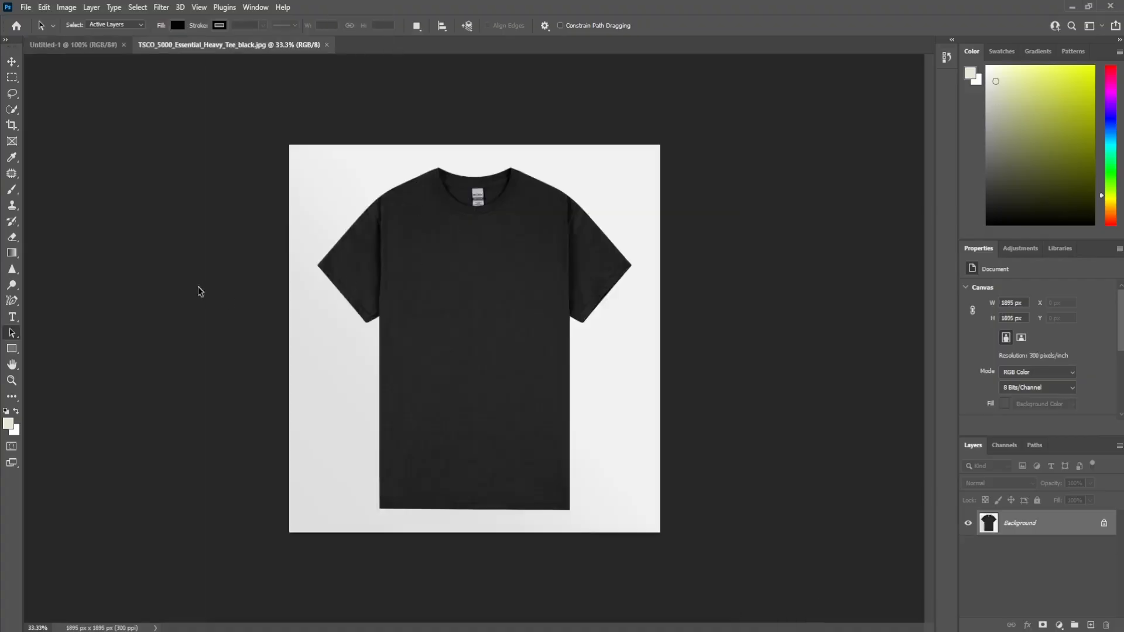
Check the Enable Content-Aware Tracing Tool option in the Technology Previews preferences.
left_click_drag(12, 301, 49, 331)
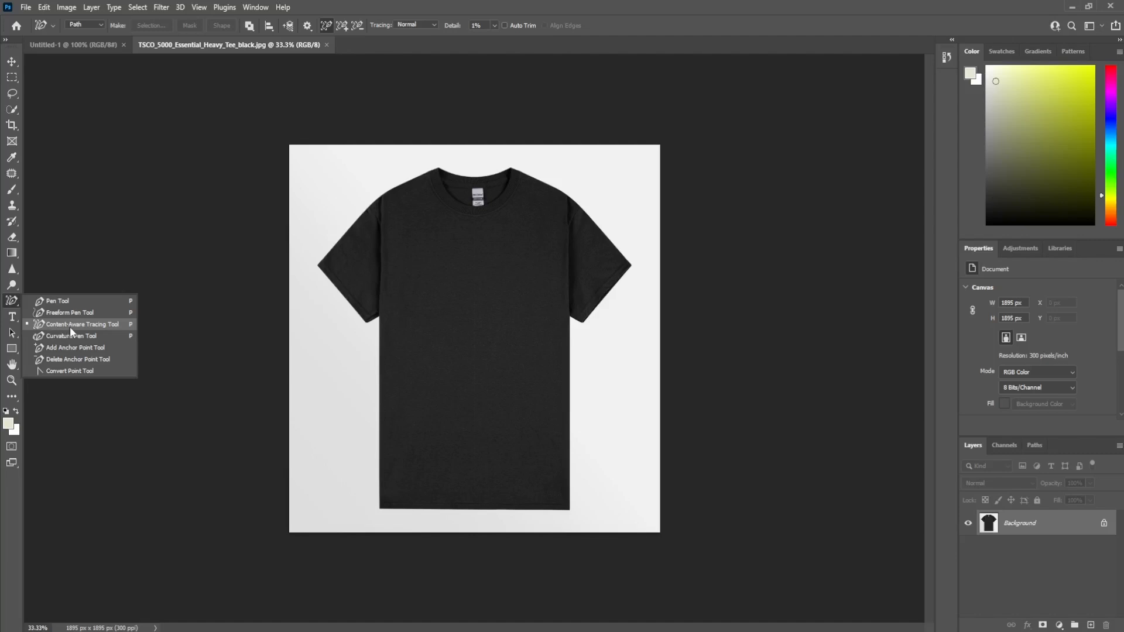
left_click(45, 9)
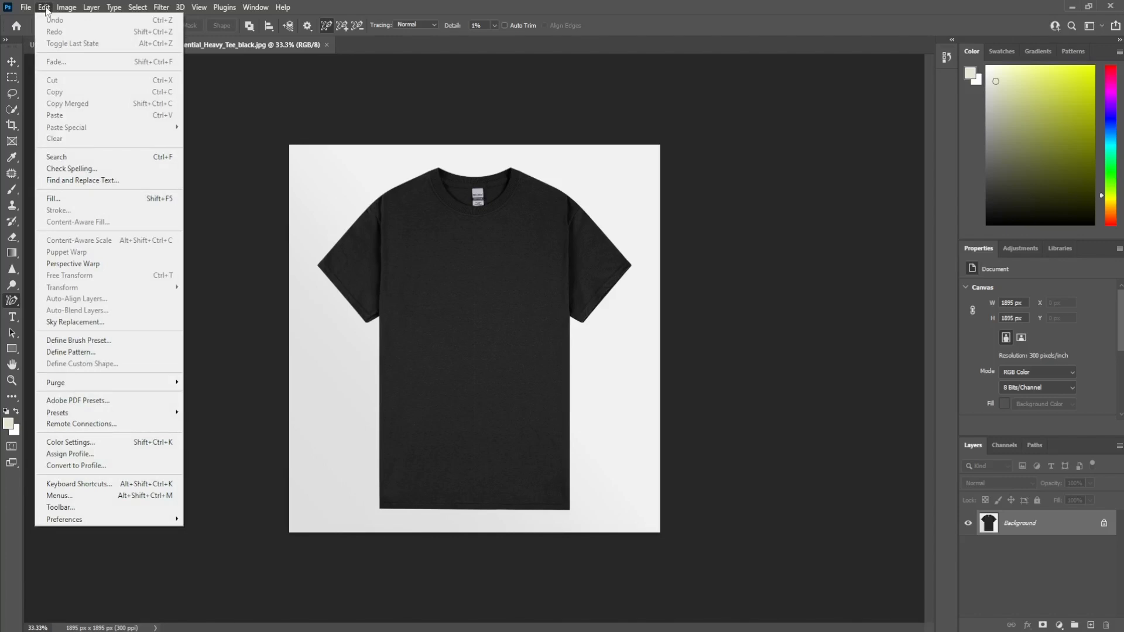
mouse_move(134, 520)
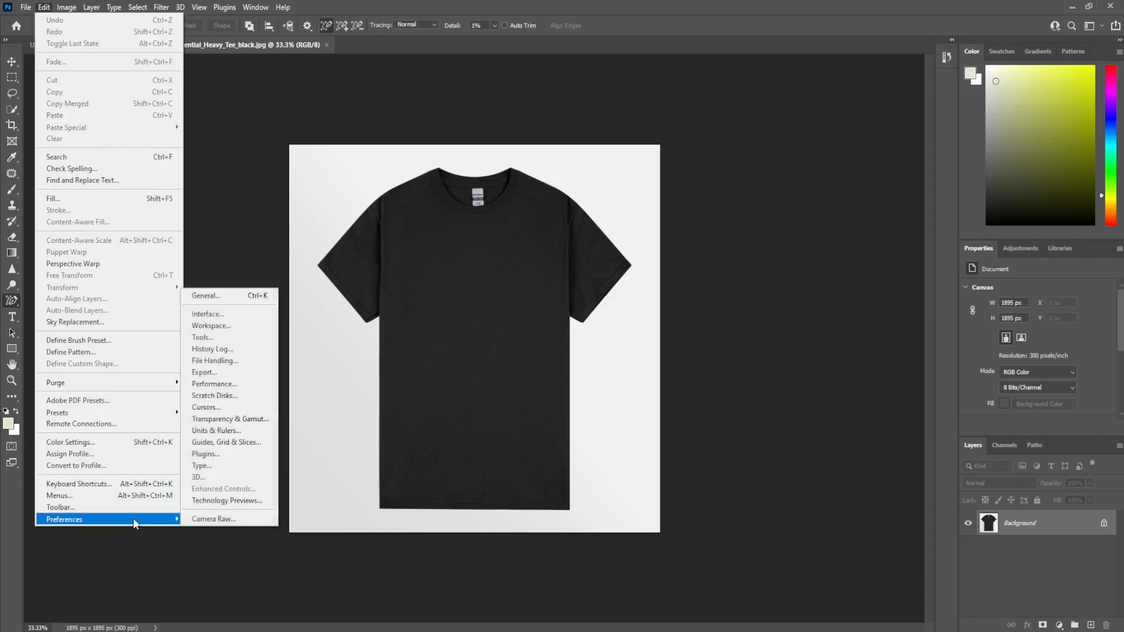
left_click(237, 506)
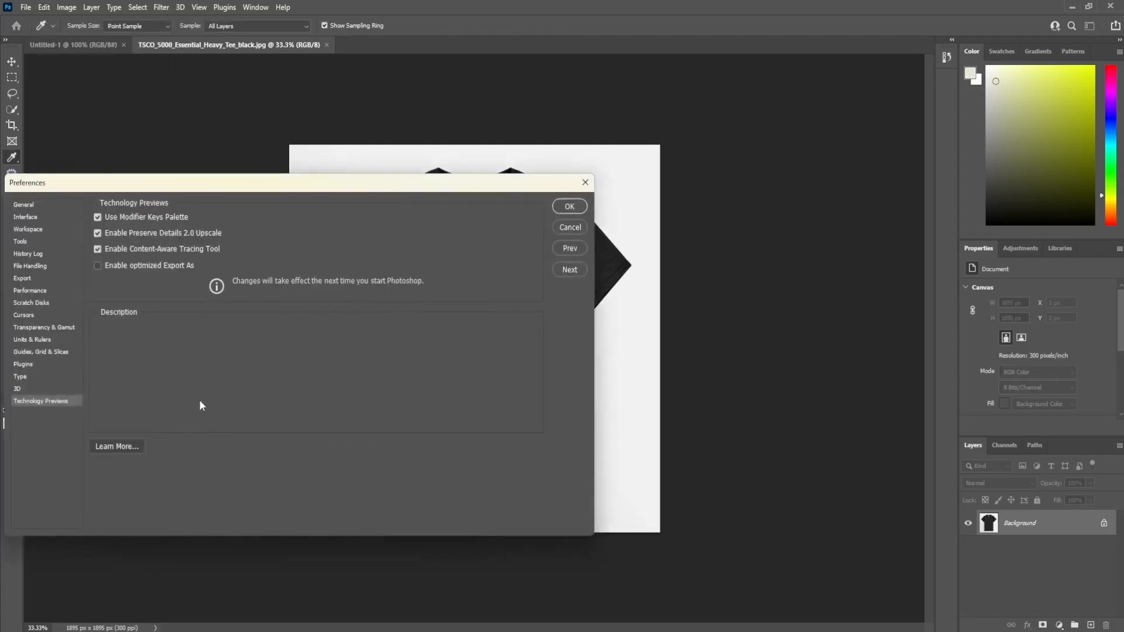
mouse_move(99, 253)
left_click(560, 208)
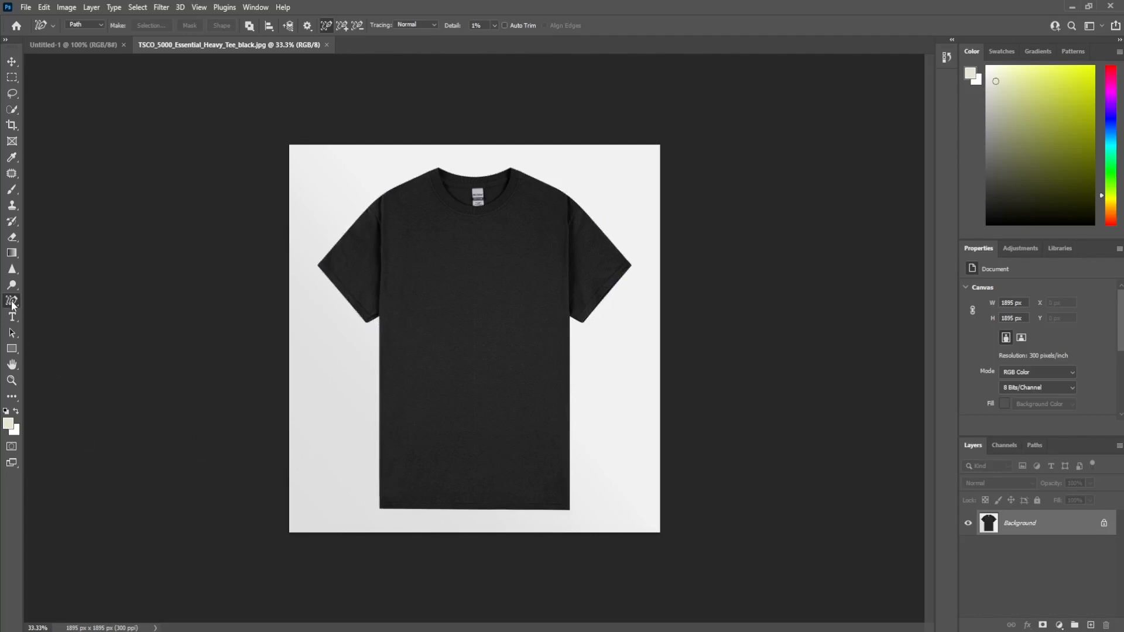
Trace the T-shirt's outer outline and sleeve seams as paths with the Content-Aware Tracing Tool.
right_click(12, 302)
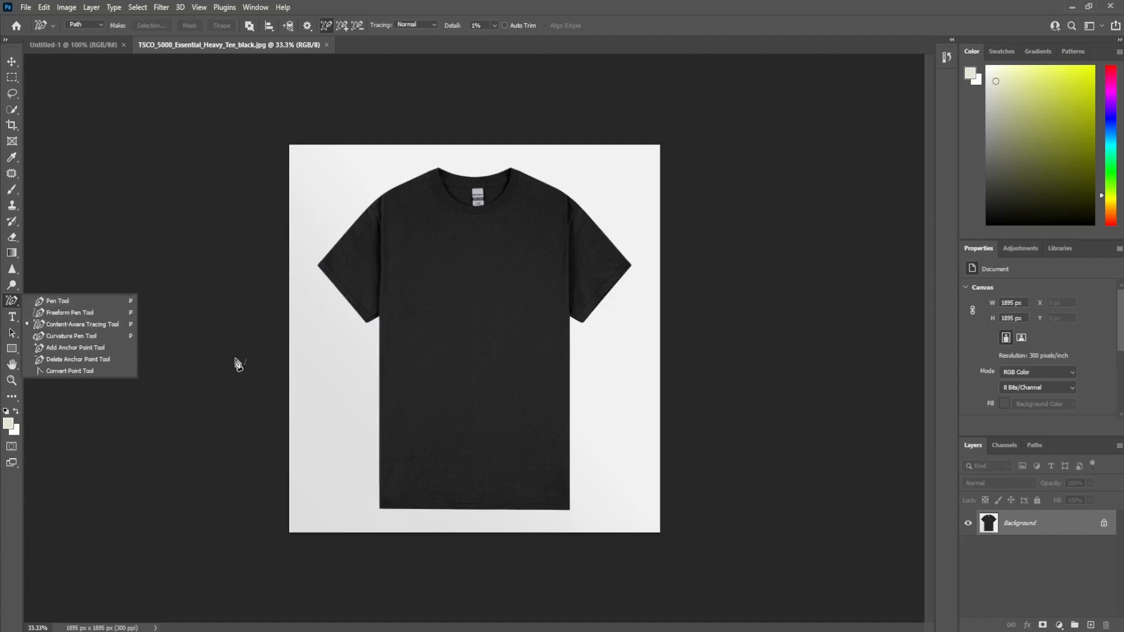
left_click(52, 330)
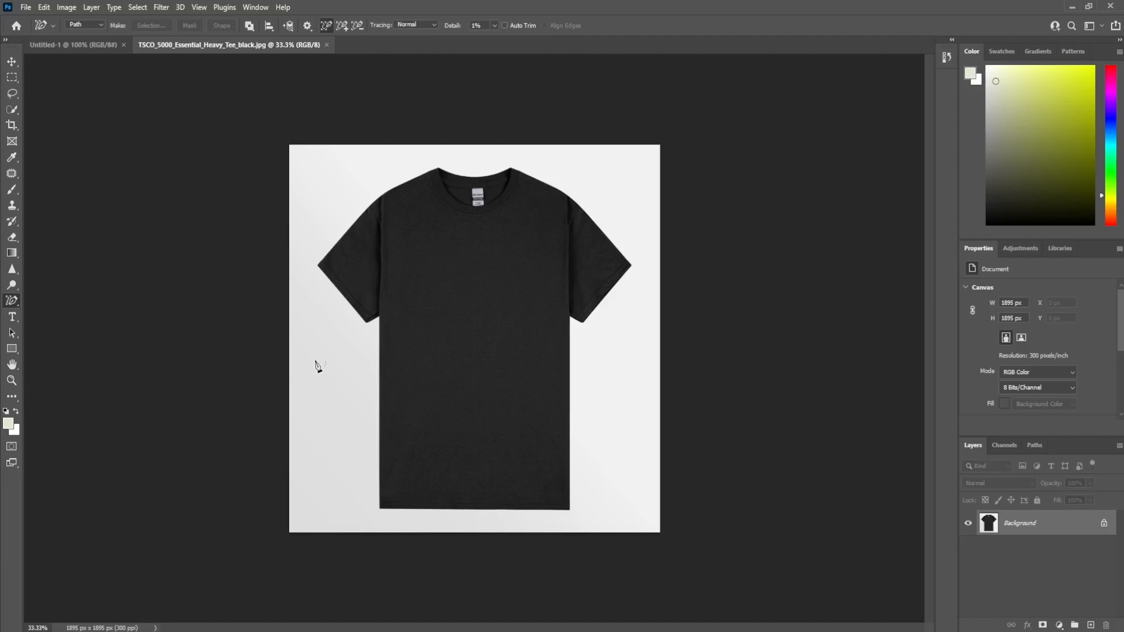
left_click(381, 349)
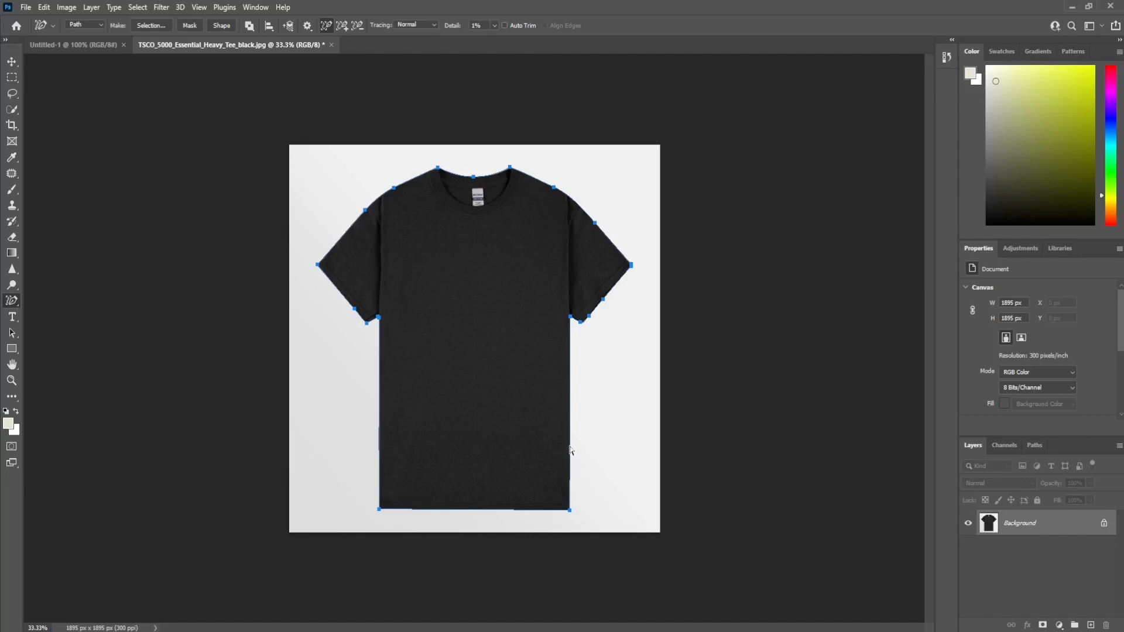
Select all the traced shirt paths and export them to the Desktop as the Illustrator file TSCO_5000_Essential_Heavy_Tee_black.
key("v")
left_click(11, 333)
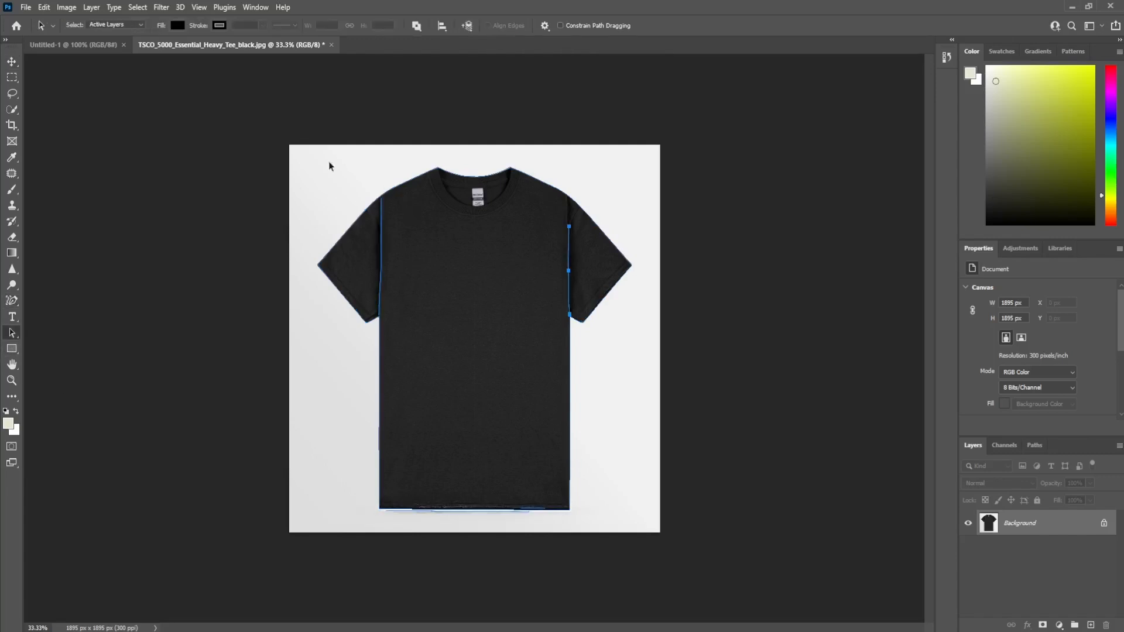
left_click_drag(281, 112, 685, 574)
left_click(26, 8)
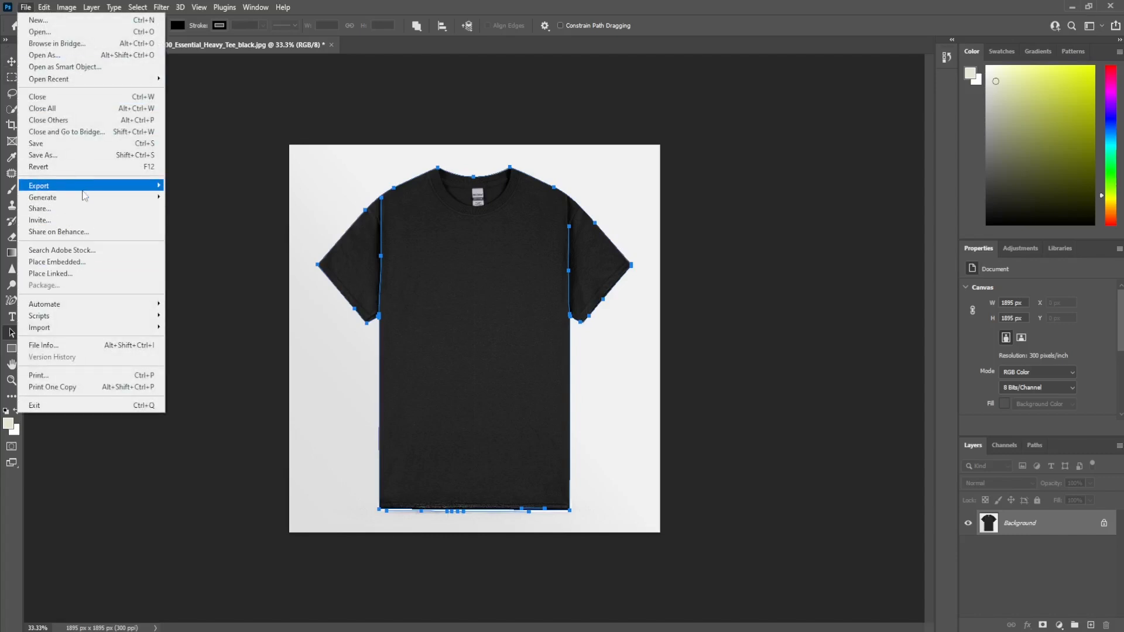
mouse_move(88, 186)
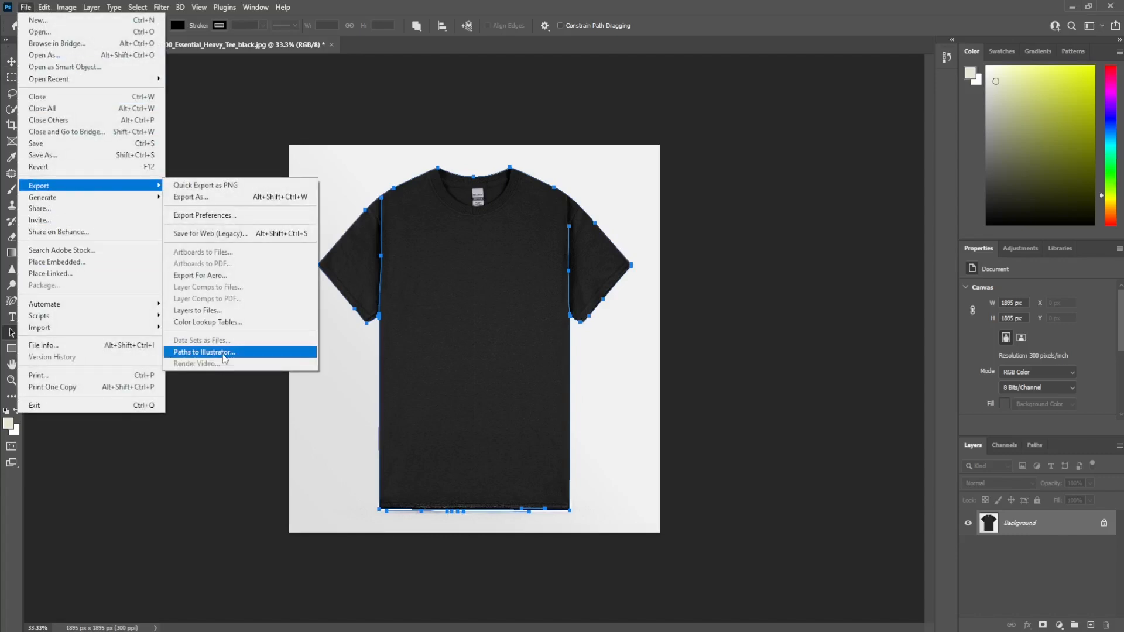
left_click(222, 353)
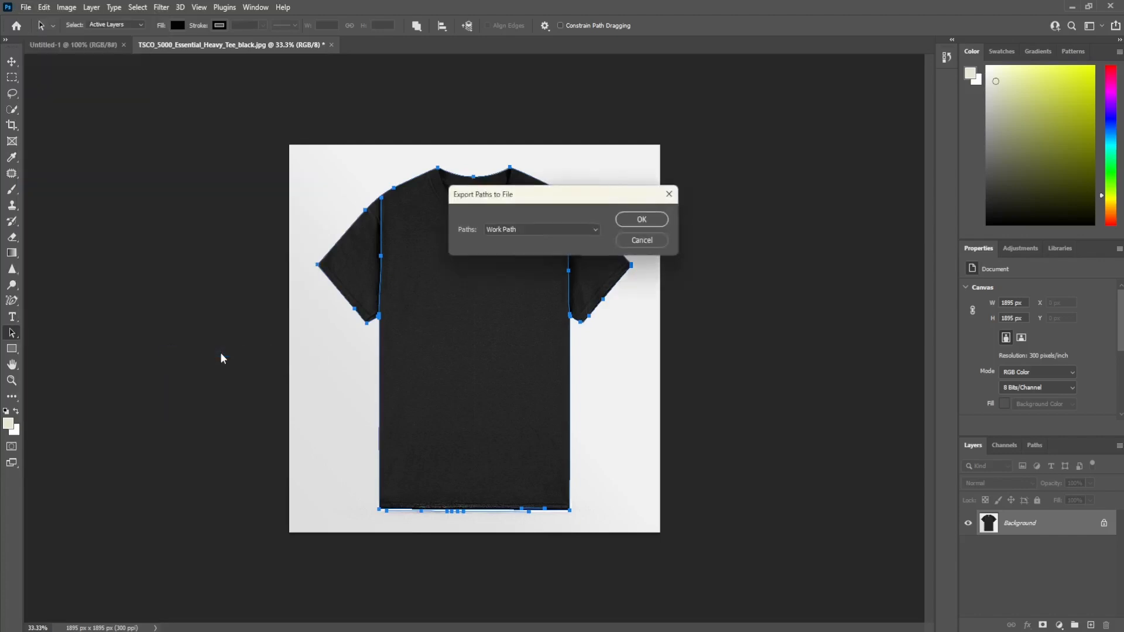
left_click(501, 231)
left_click(533, 258)
left_click(639, 219)
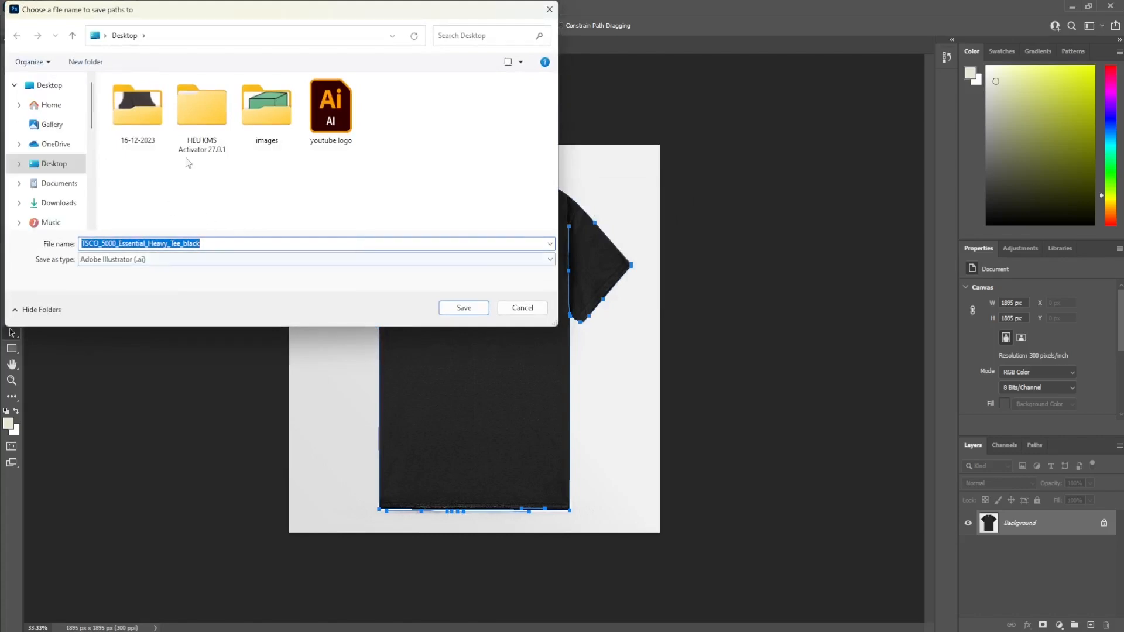
left_click(465, 309)
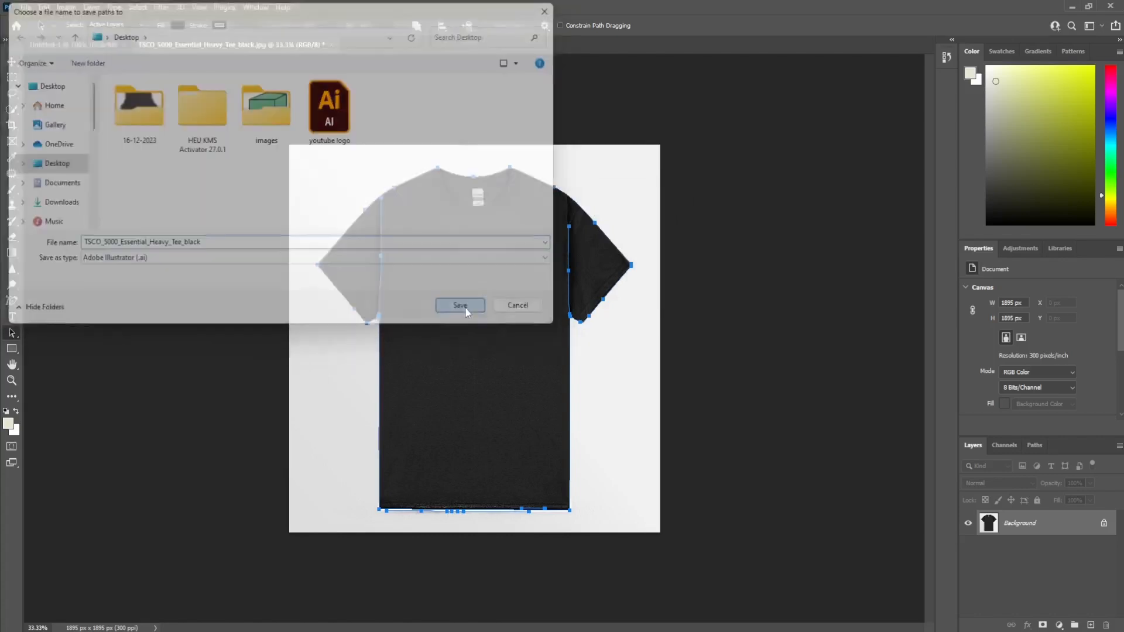
Open the exported file in Illustrator with artboards for Legacy Artboard and Crop Area(s), and move the shirt path beside the artboard.
left_click(590, 585)
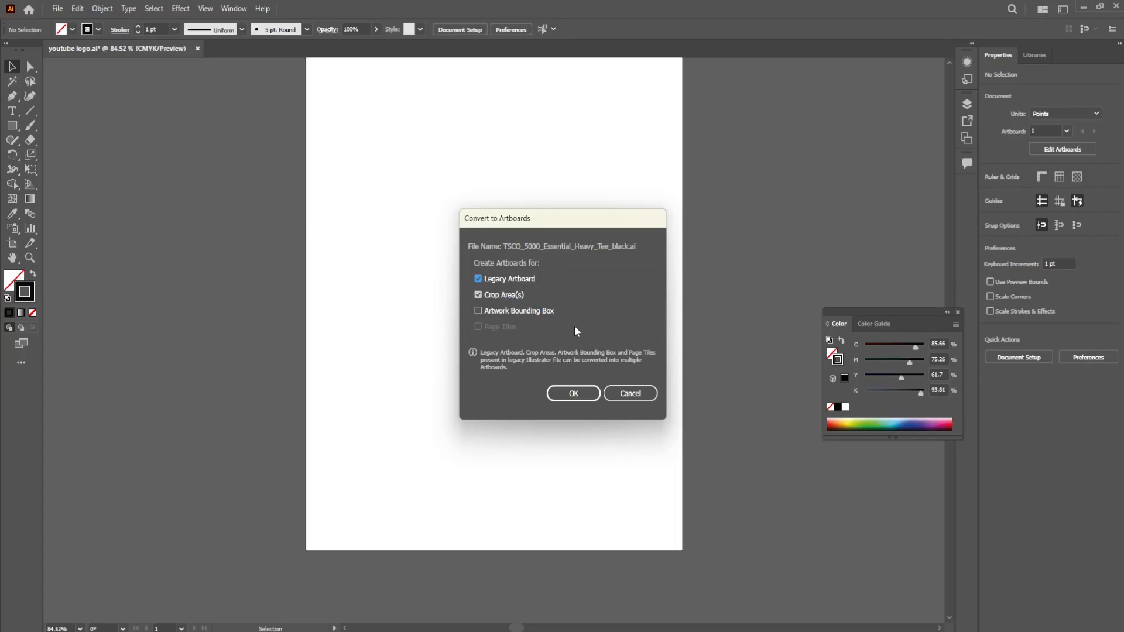
left_click(574, 393)
left_click(546, 306)
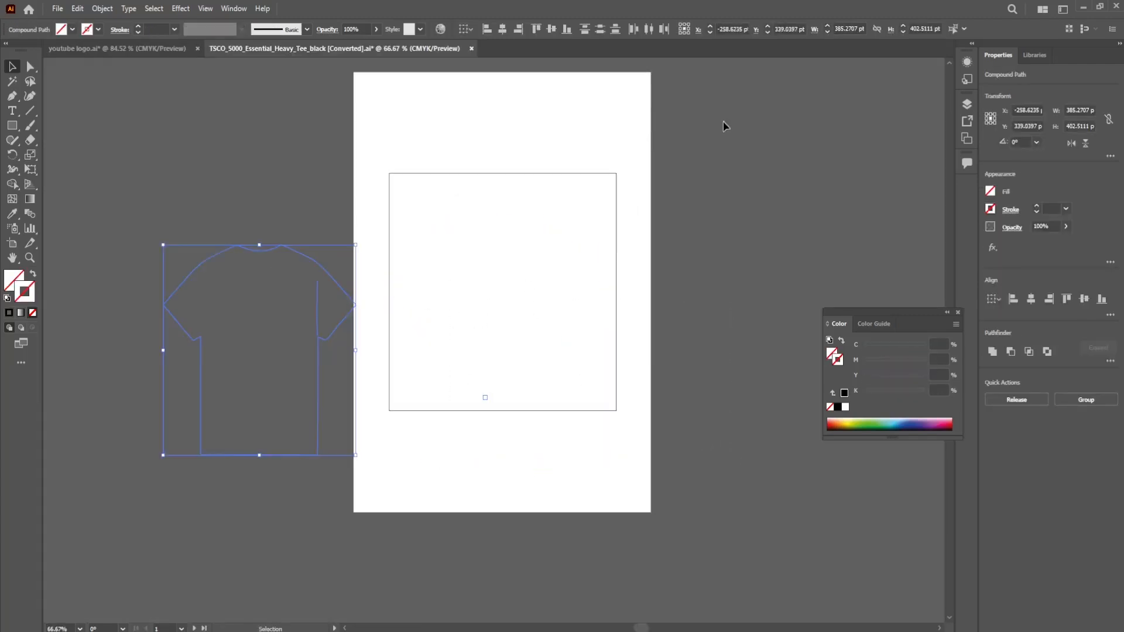
left_click_drag(93, 212, 376, 510)
left_click_drag(316, 416, 278, 418)
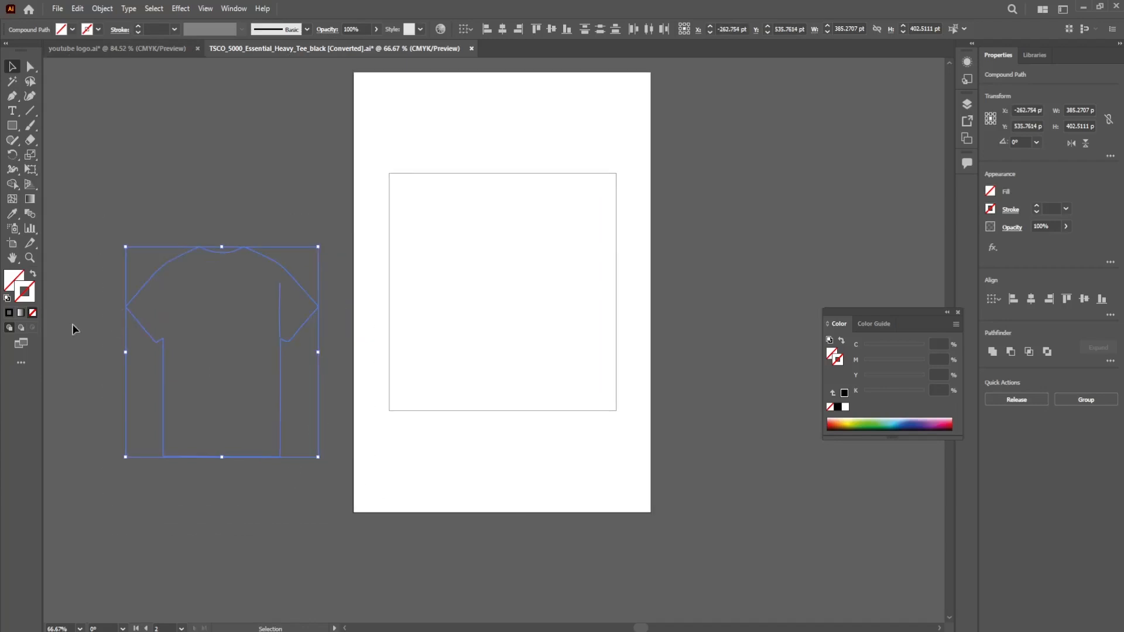
Give the imported shirt path a near-black 020202 stroke.
double_click(29, 297)
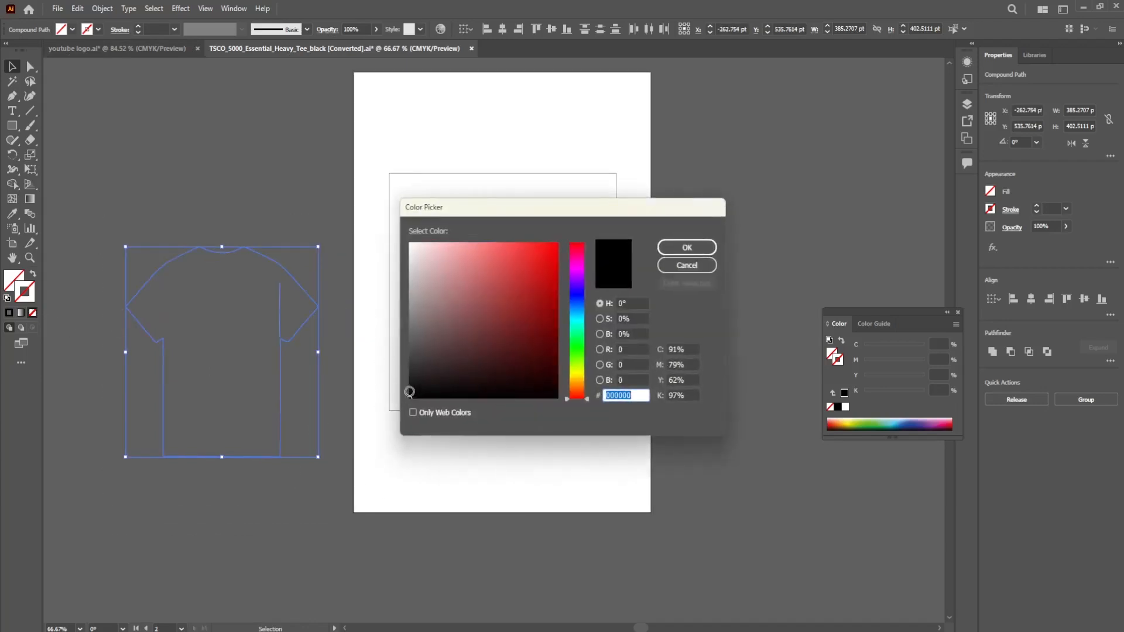
left_click(687, 248)
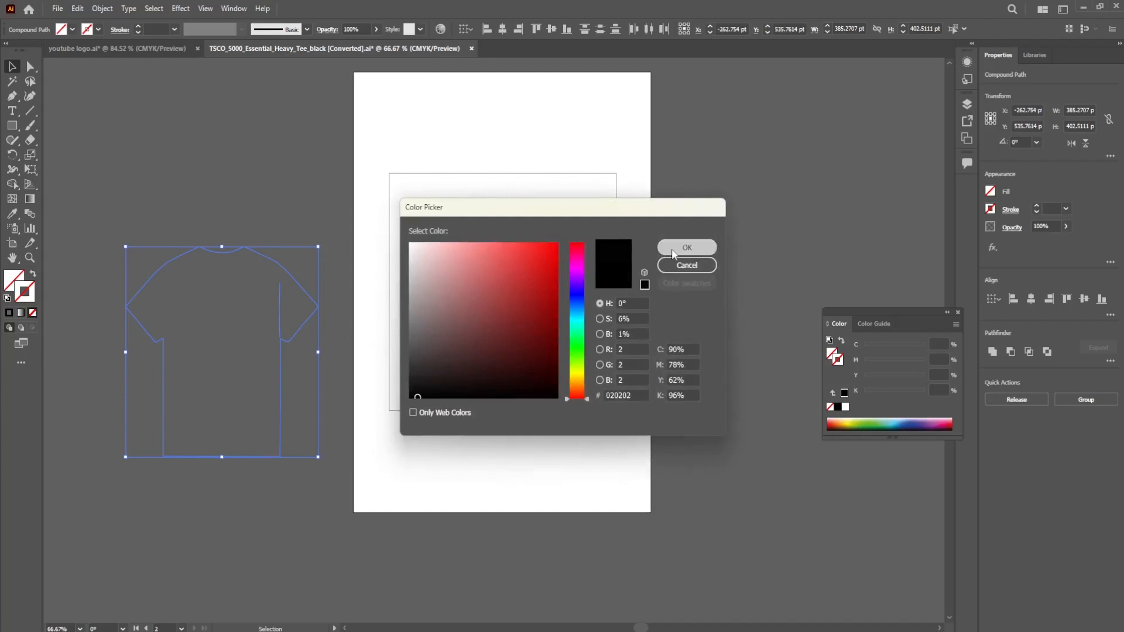
left_click(265, 508)
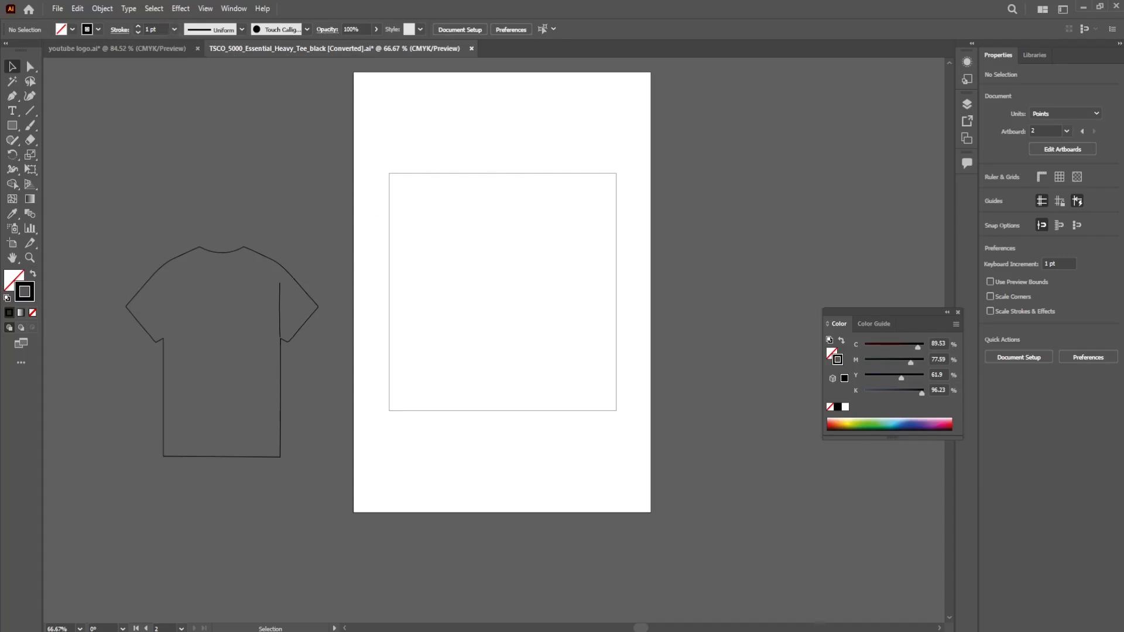
Switch back to the shirt photo in Photoshop and bring up the Content-Aware Tracing Tool among the pen tools.
left_click(796, 631)
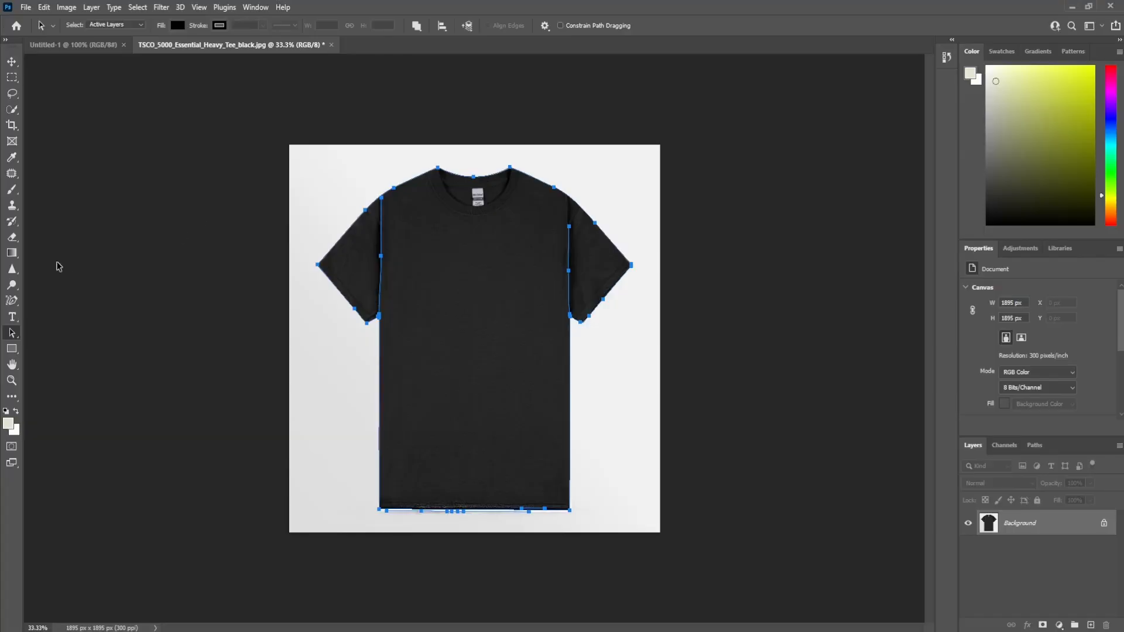
right_click(12, 301)
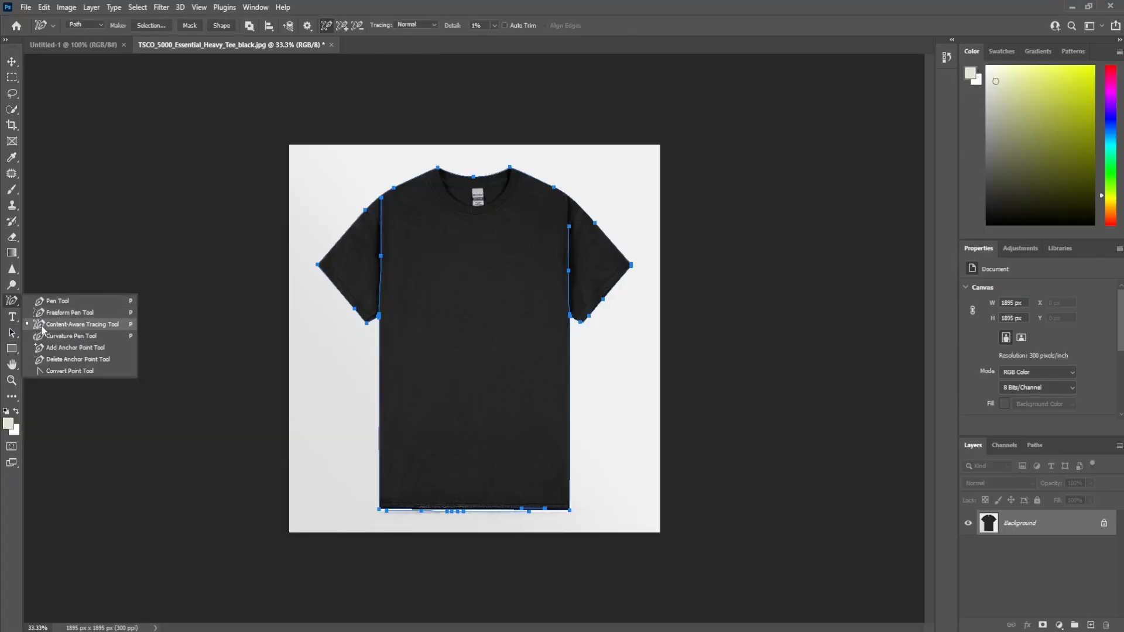